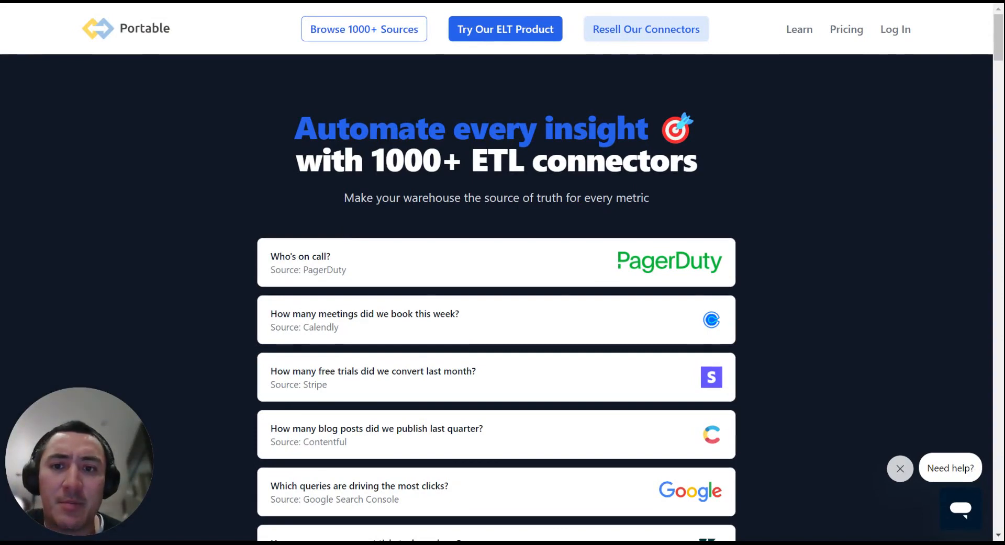
- Look over the Portable homepage's headline and its list of example questions with their data sources
left_click_drag(370, 130, 617, 165)
left_click(619, 176)
scroll(619, 176, "down", 4)
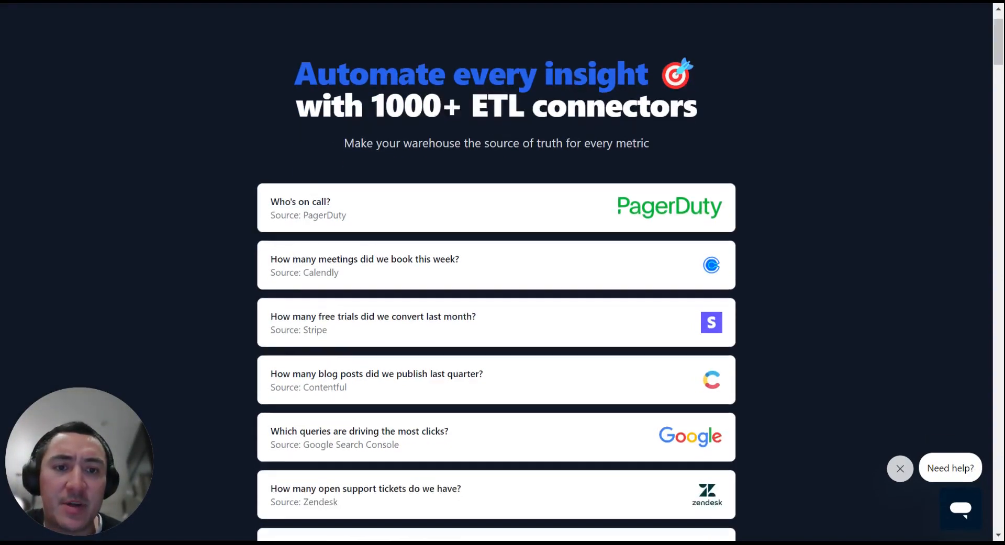
scroll(612, 173, "up", 3)
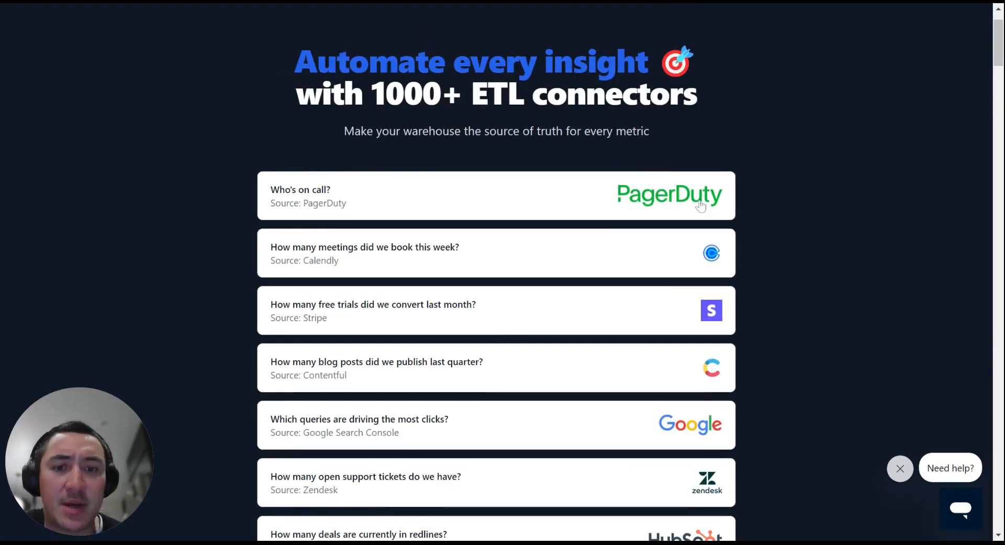
scroll(762, 209, "down", 3)
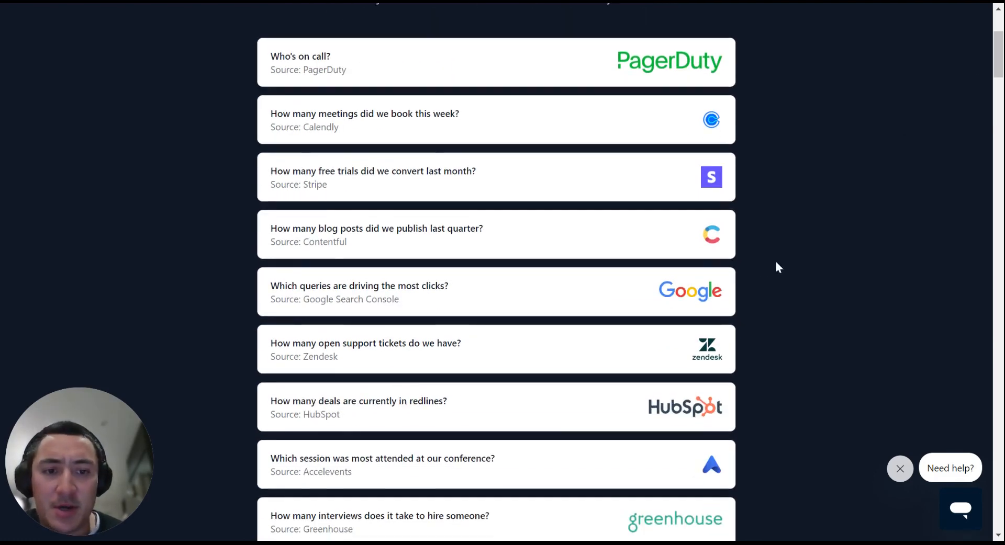
scroll(751, 297, "down", 4)
scroll(752, 296, "up", 7)
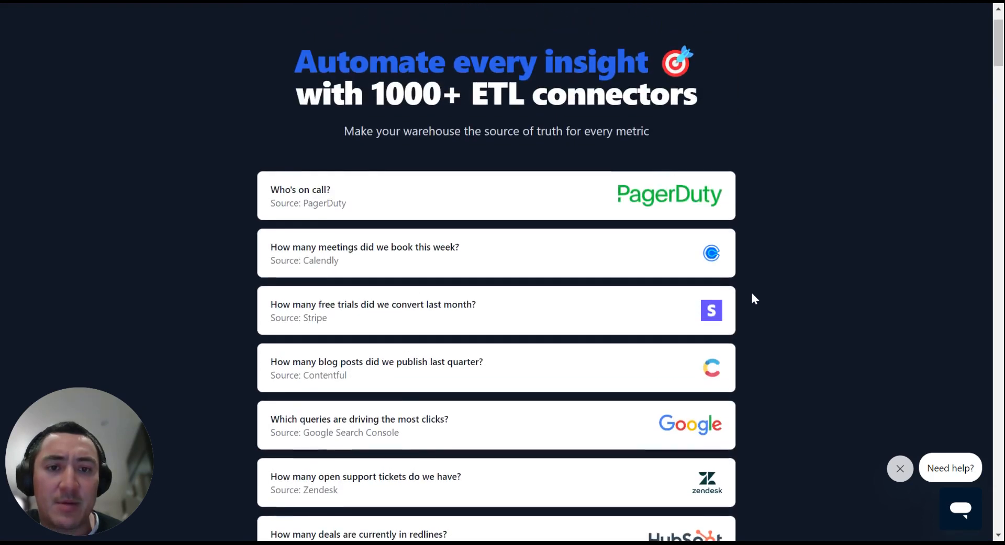
scroll(750, 290, "up", 2)
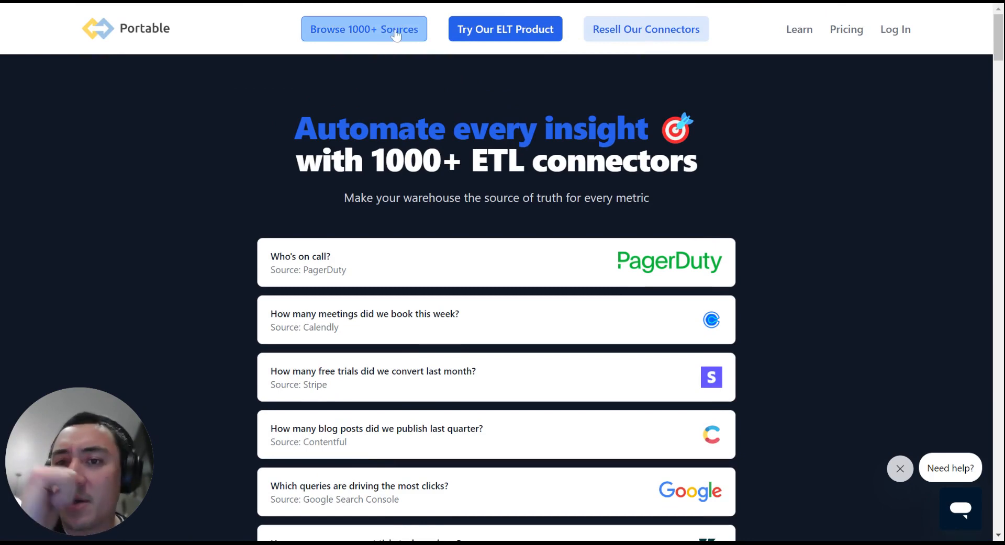
- Browse Portable's ETL connector catalog and review its pricing plans
left_click(397, 34)
scroll(507, 291, "down", 3)
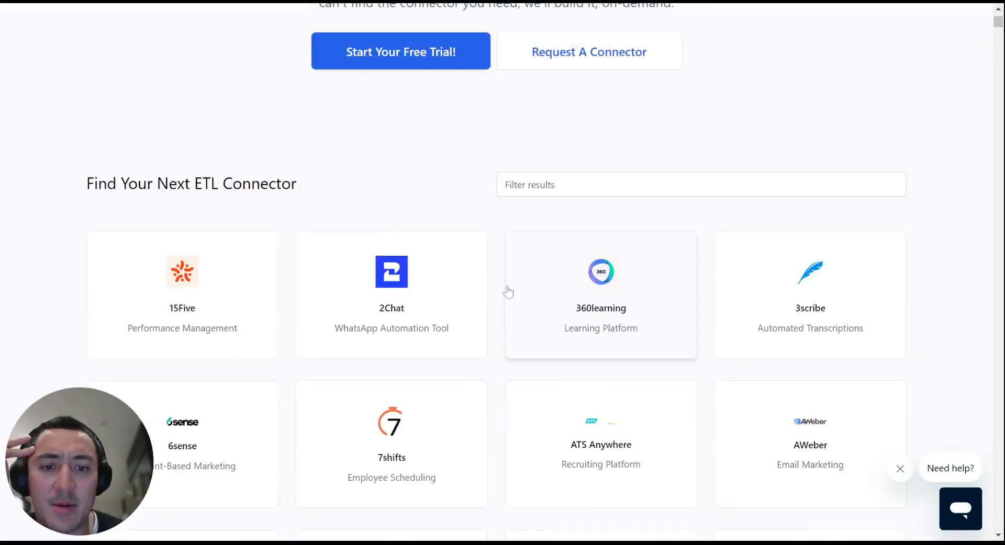
scroll(507, 292, "down", 1)
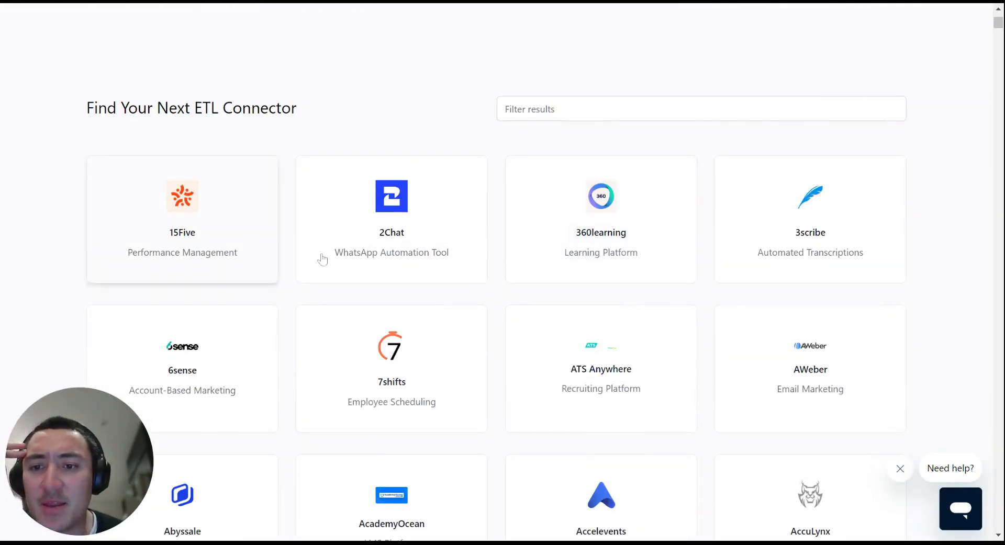
scroll(366, 266, "down", 5)
scroll(752, 330, "up", 8)
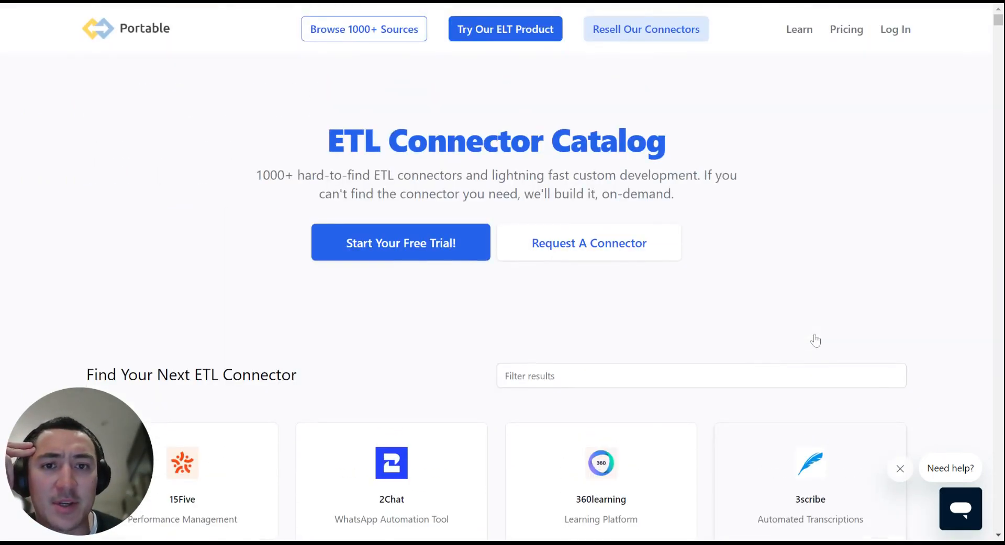
left_click(846, 31)
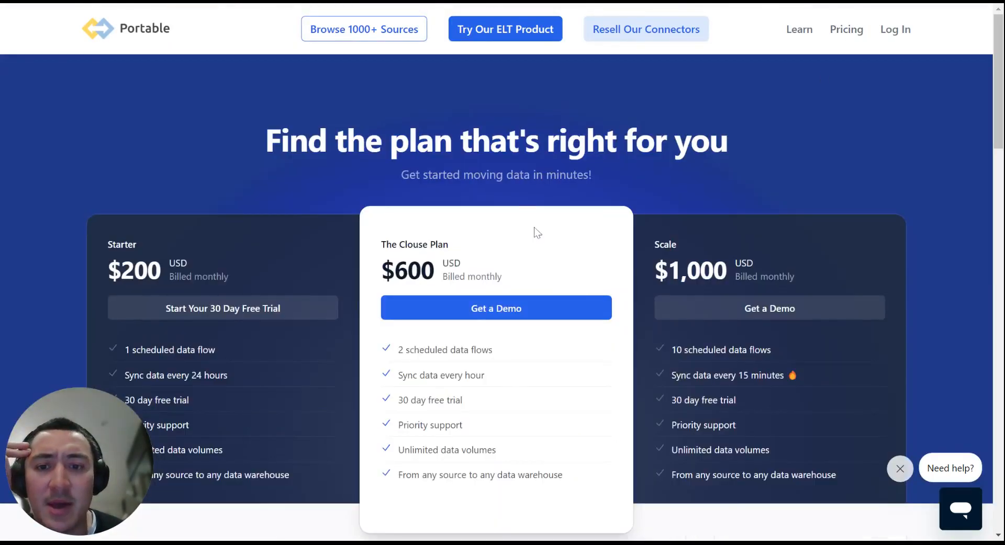
scroll(535, 231, "down", 3)
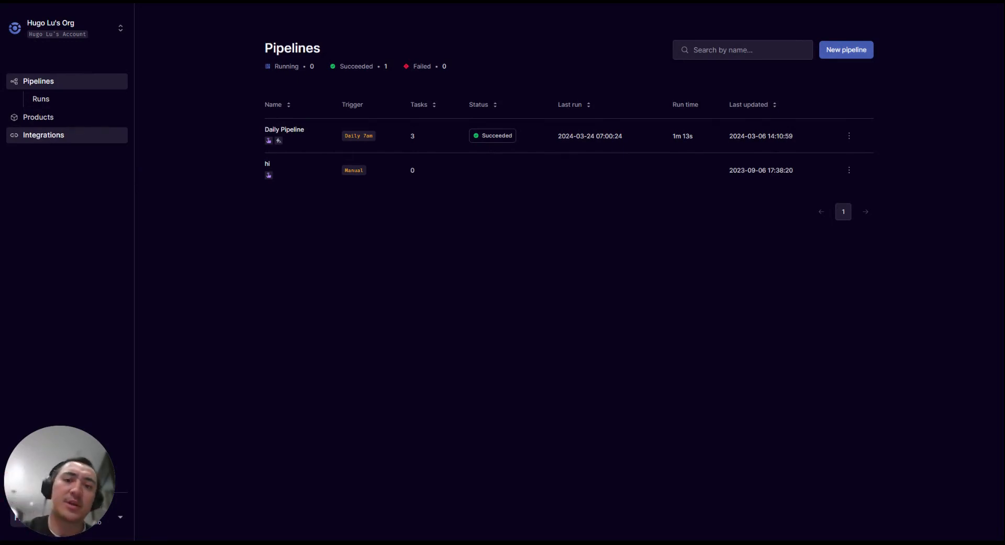
- In Orchestra, open Daily Pipeline for editing, examine its chain of tasks, and exit without saving
left_click(849, 136)
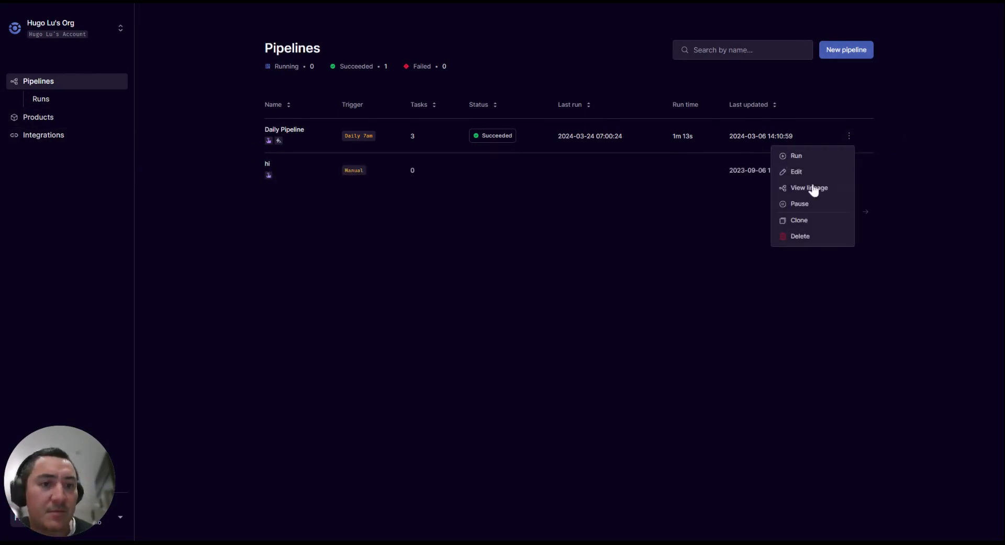
left_click(794, 172)
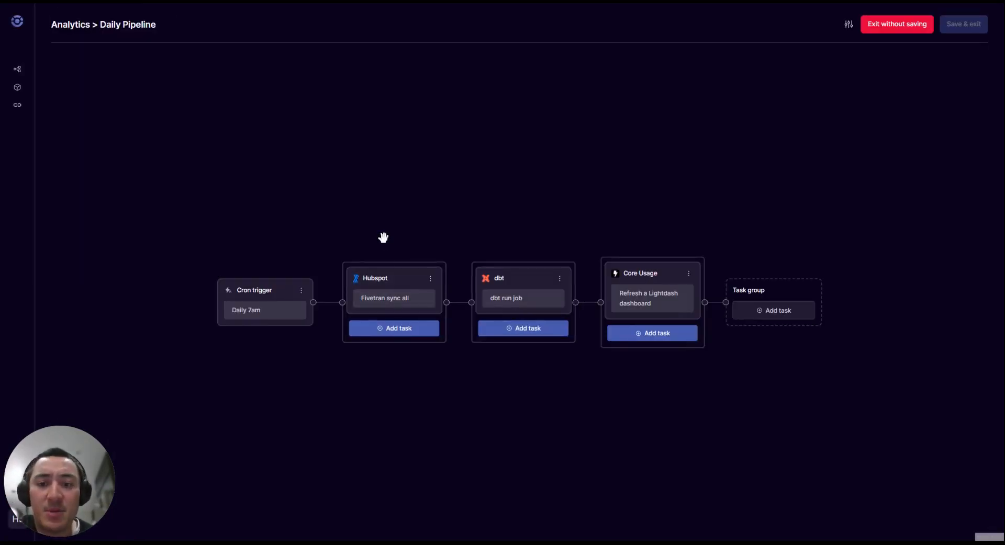
left_click_drag(383, 237, 386, 215)
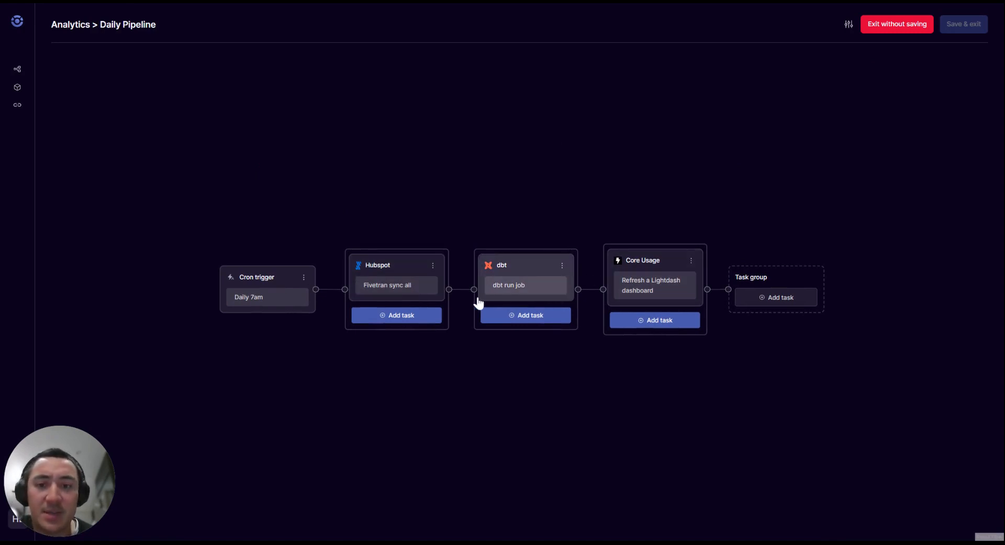
left_click_drag(612, 224, 606, 215)
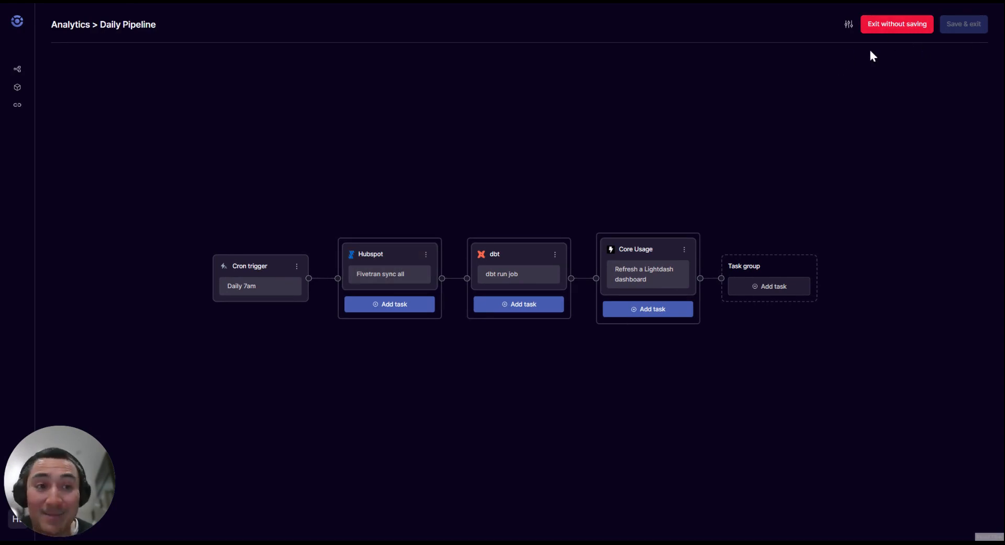
left_click(892, 24)
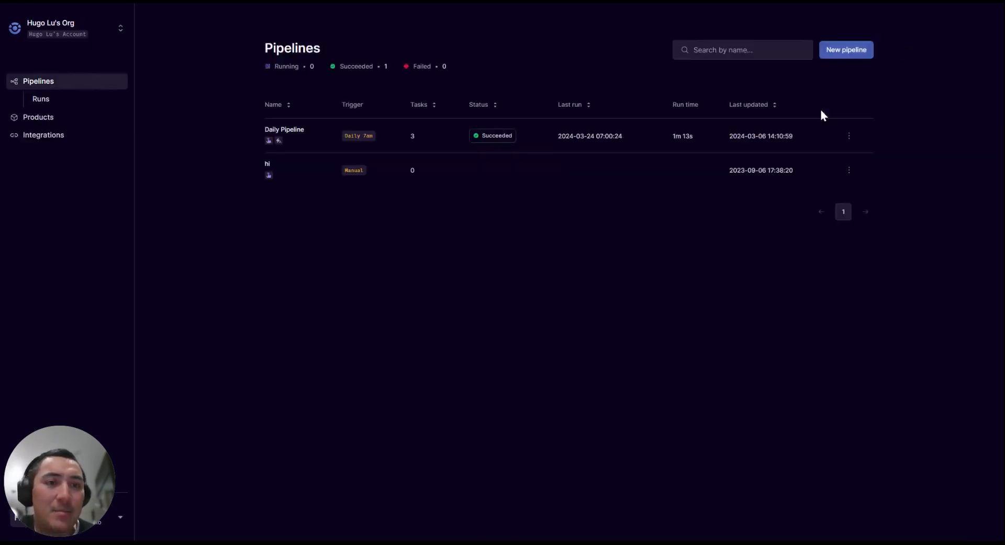
- Start a new integration connection and choose Portable from the beta integrations
left_click(76, 133)
left_click(844, 49)
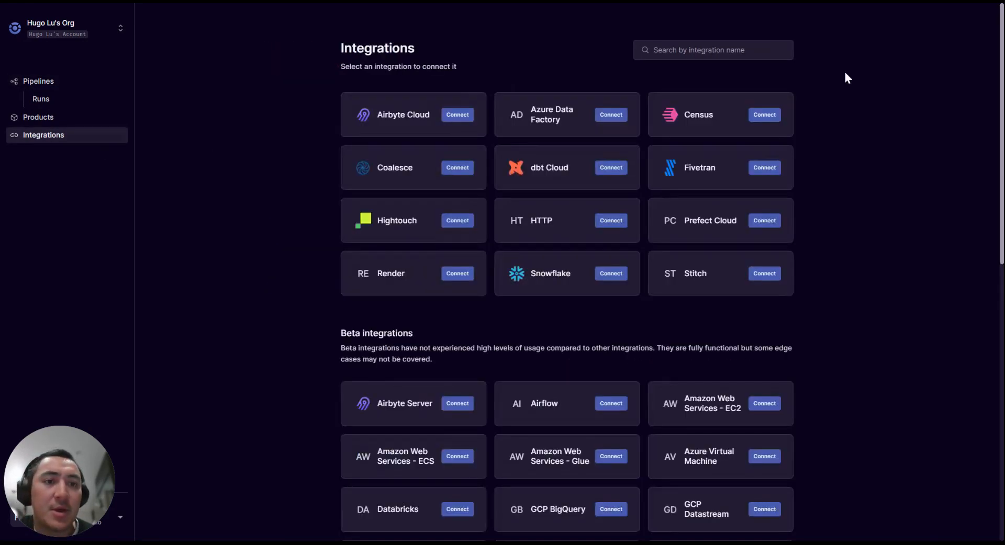
scroll(661, 255, "down", 3)
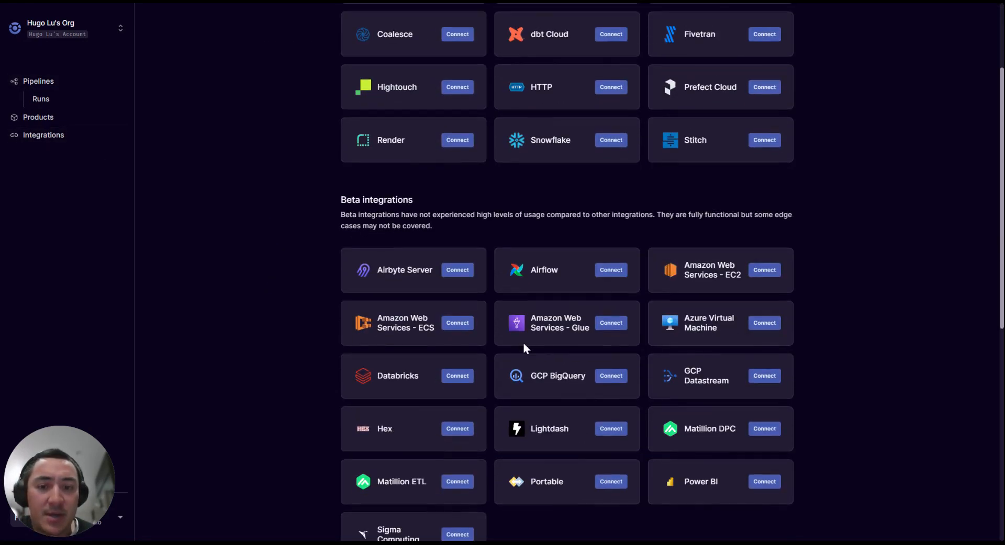
scroll(622, 414, "down", 2)
left_click(622, 414)
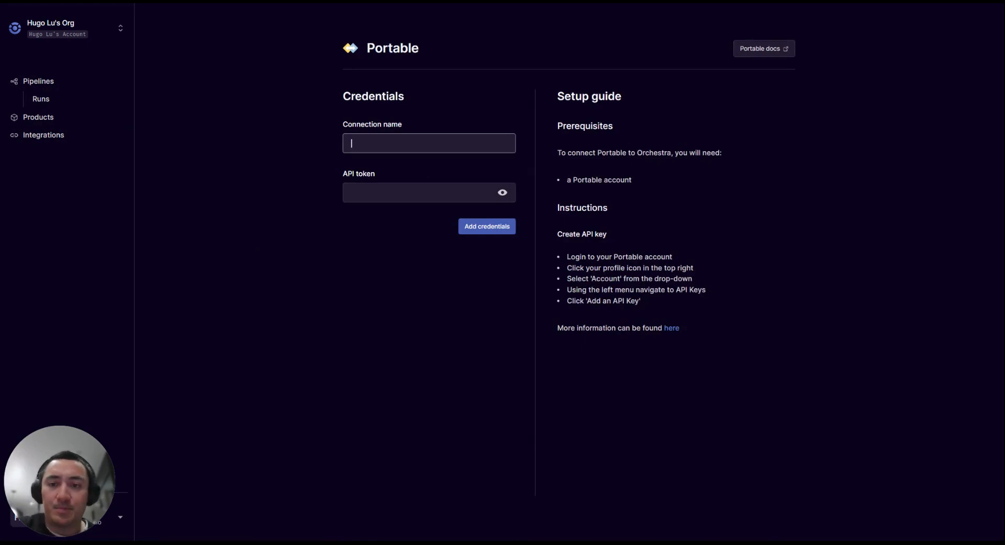
- Name the connection "Portable (Production)", enter the API token, and add the credentials
type("Portable (Pro")
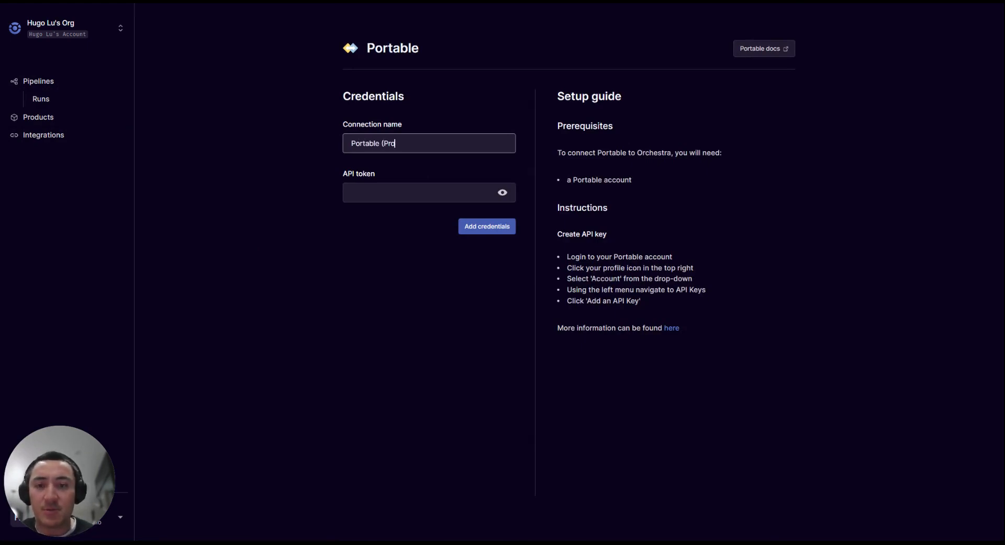
type("duction)")
key("Tab")
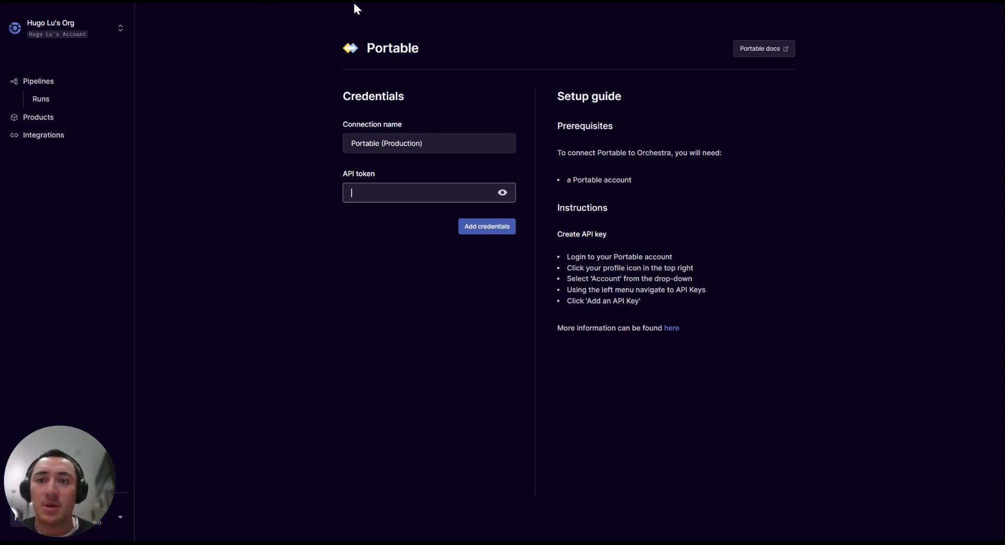
left_click(731, 5)
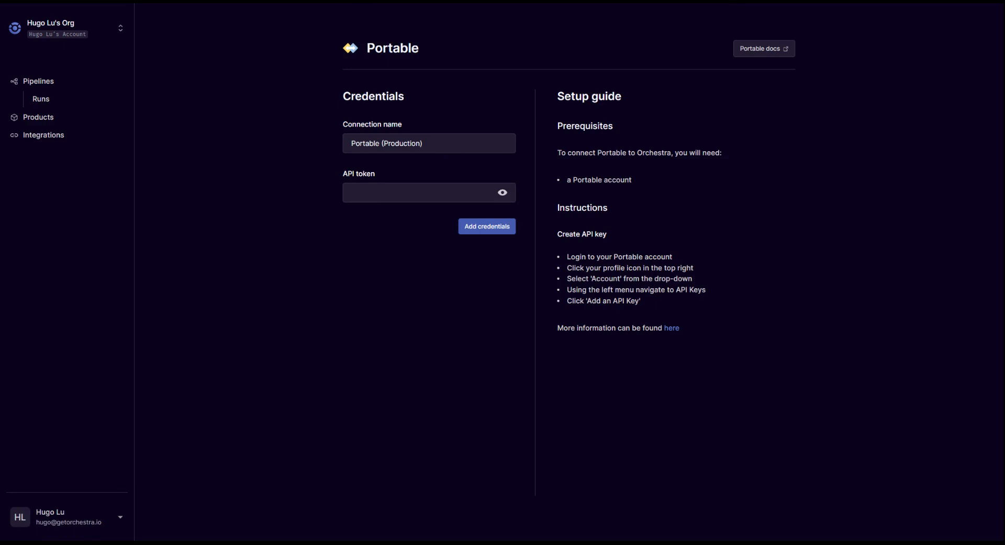
left_click(475, 230)
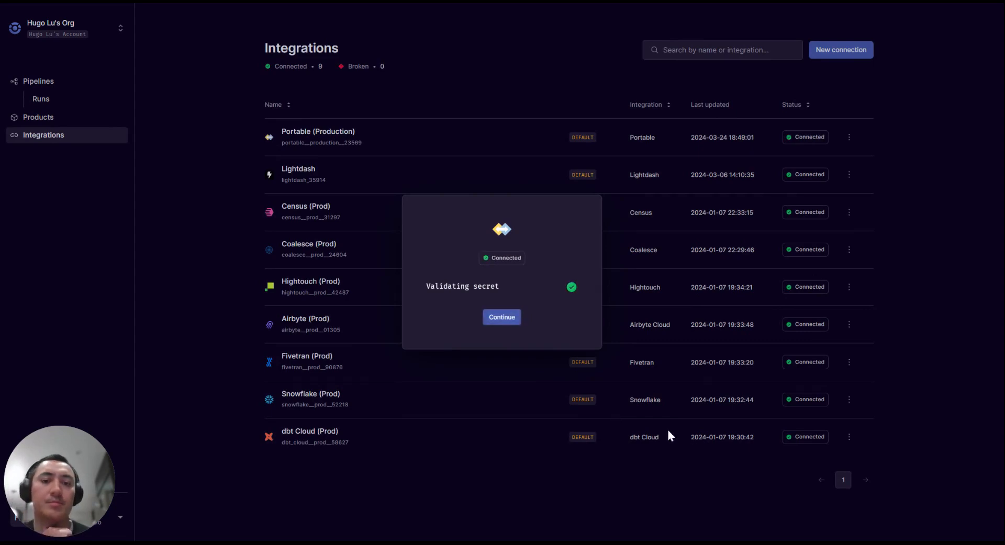
left_click(502, 317)
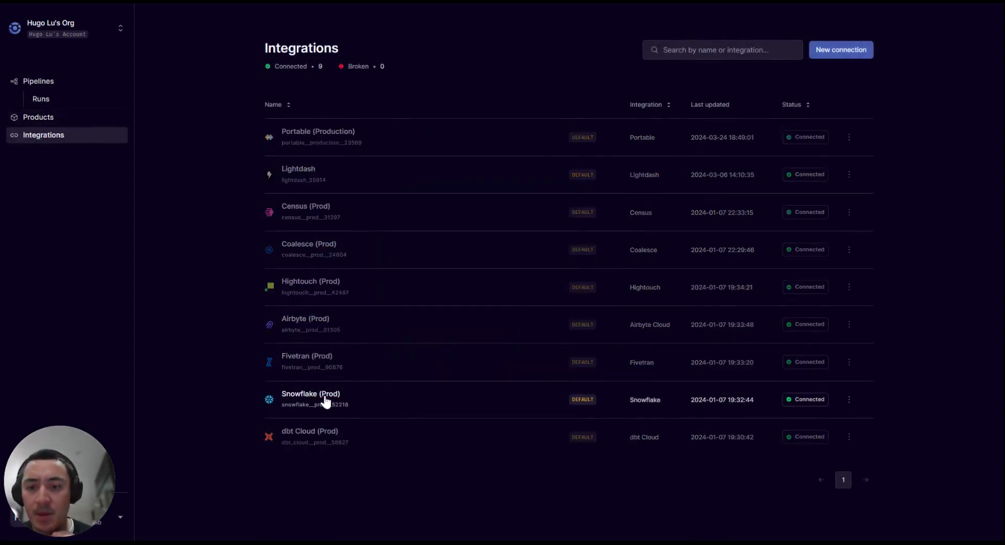
- Open Daily Pipeline for editing and add a Portable run flow task to the group containing the Hubspot task
left_click(51, 86)
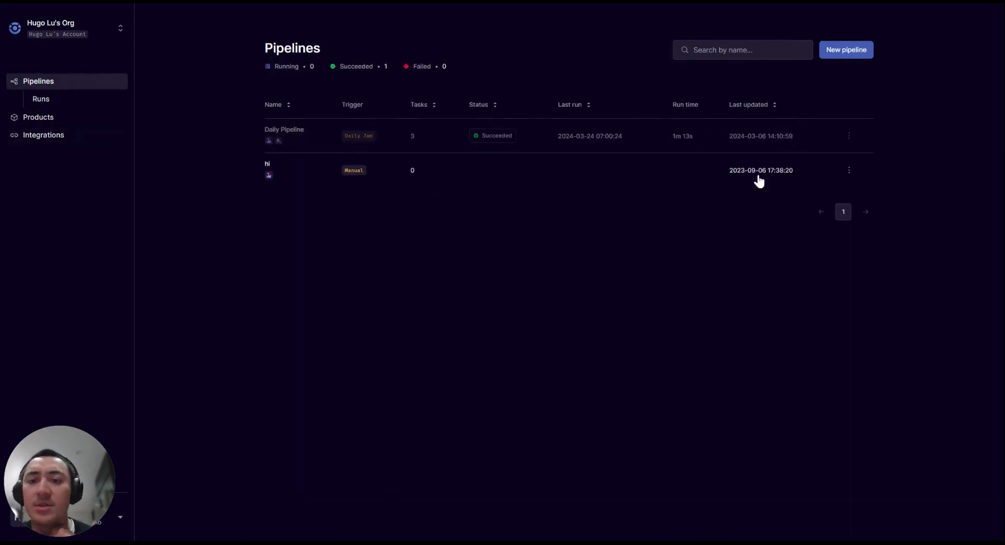
left_click(849, 136)
left_click(806, 178)
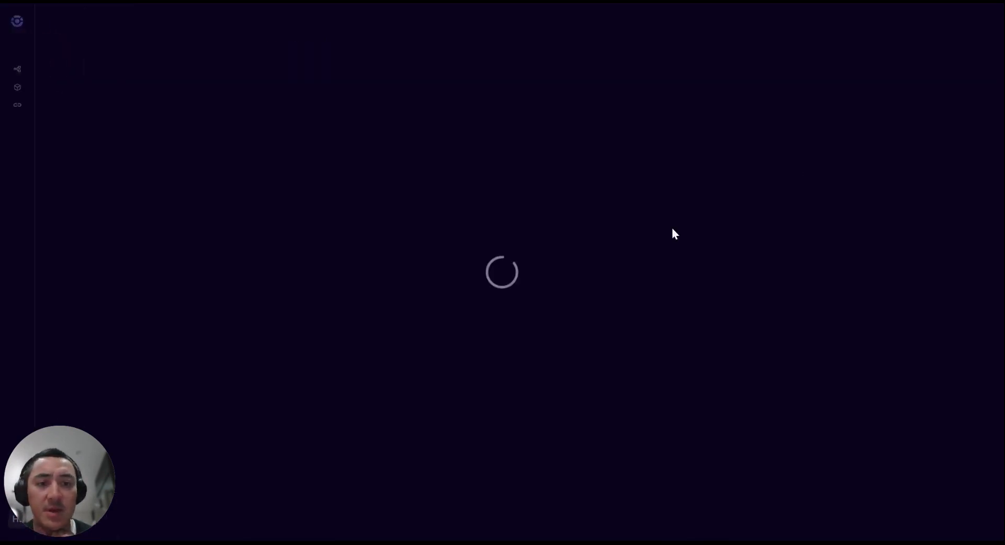
left_click(430, 279)
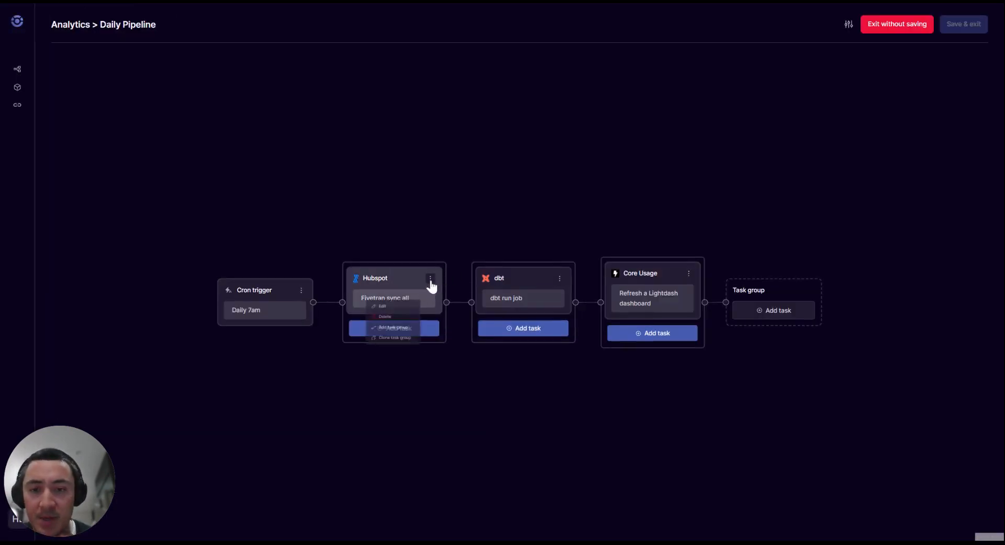
left_click(443, 422)
left_click(394, 329)
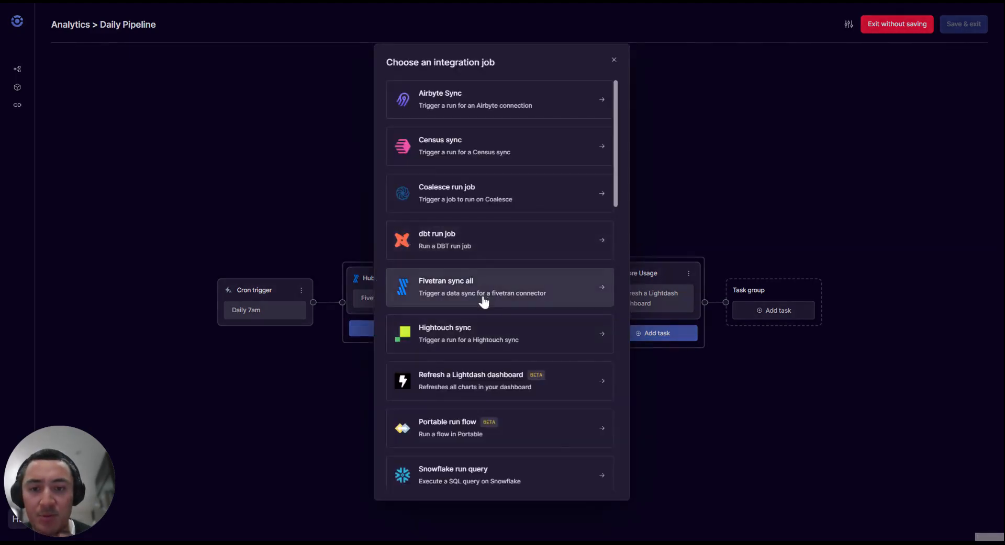
scroll(482, 299, "down", 3)
left_click(455, 303)
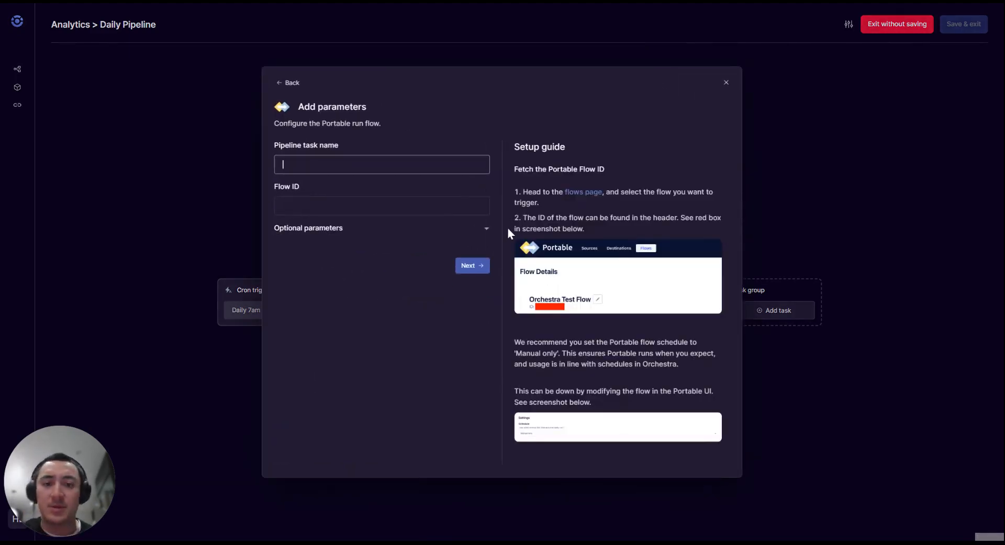
- Name the Portable task "Ingest data from API", paste its flow ID, and save the pipeline
type("Ingest data from")
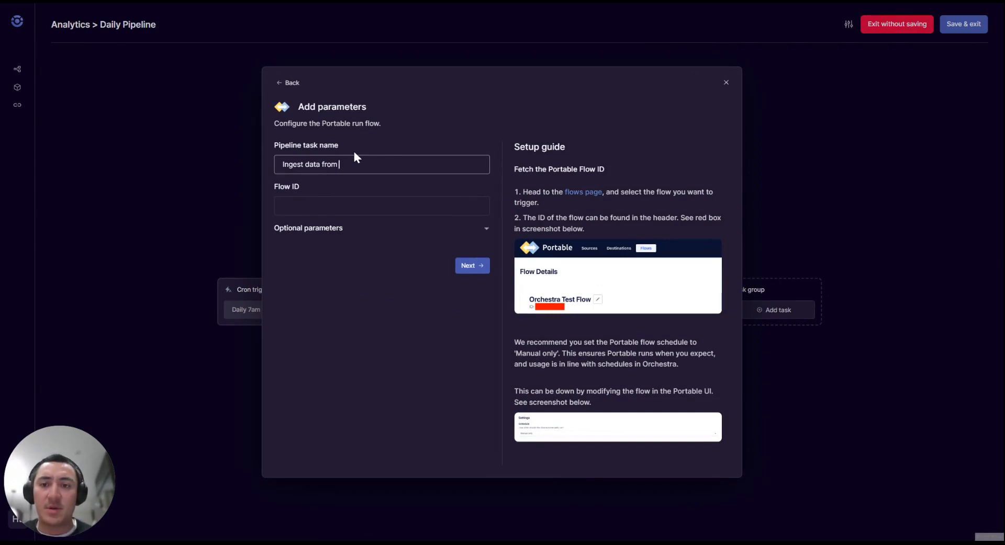
type(" API")
key("Tab")
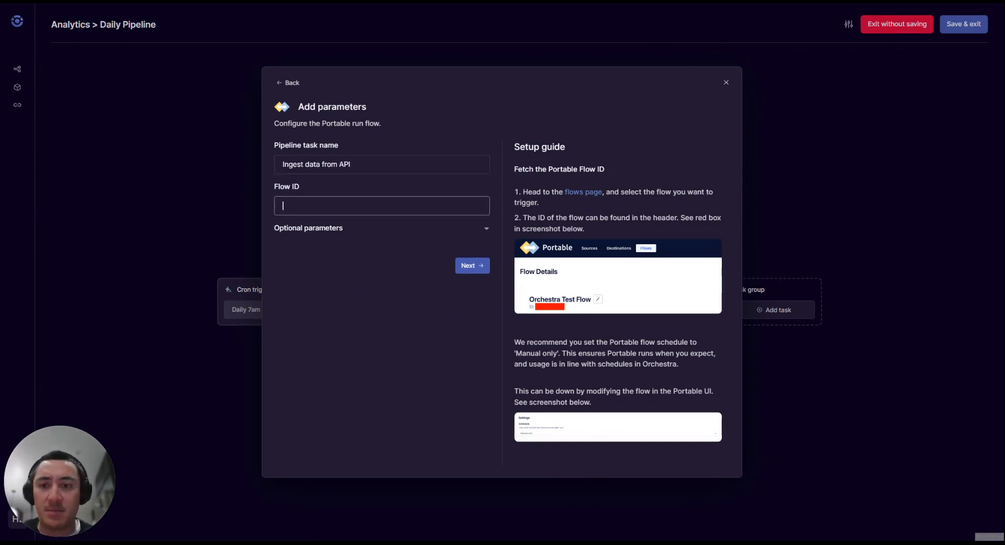
key("ctrl+v")
left_click(484, 268)
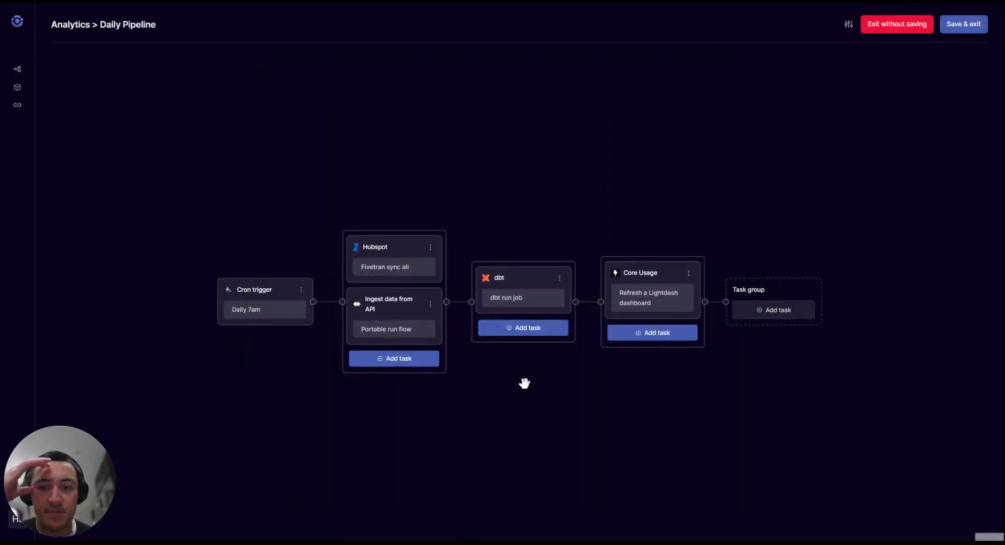
left_click(969, 24)
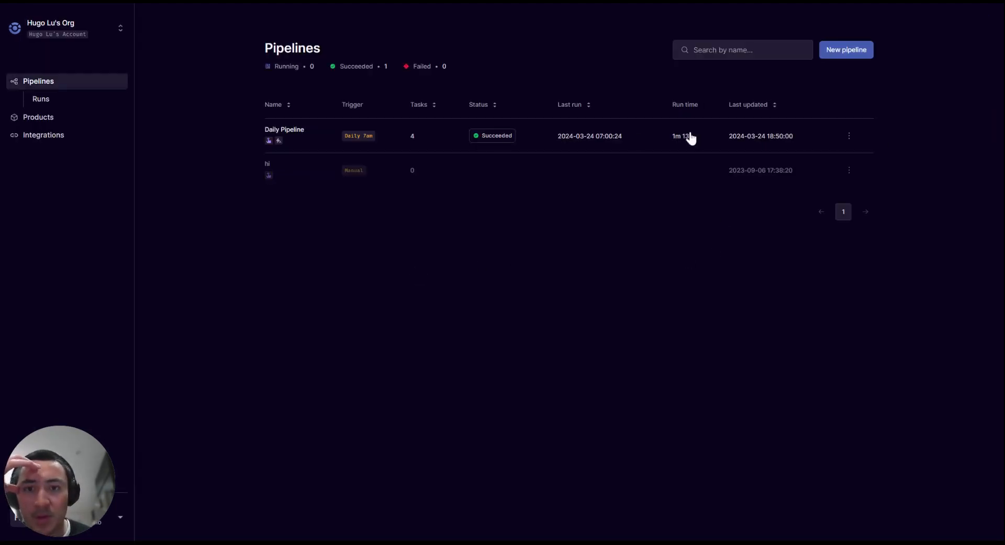
- Run Daily Pipeline manually and open the new run's task details
left_click(848, 136)
left_click(800, 157)
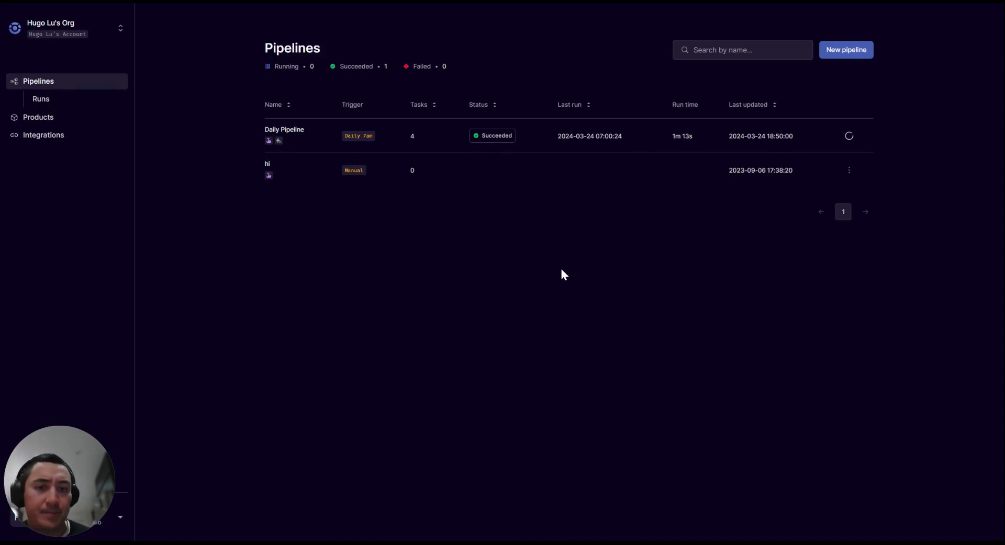
left_click(619, 138)
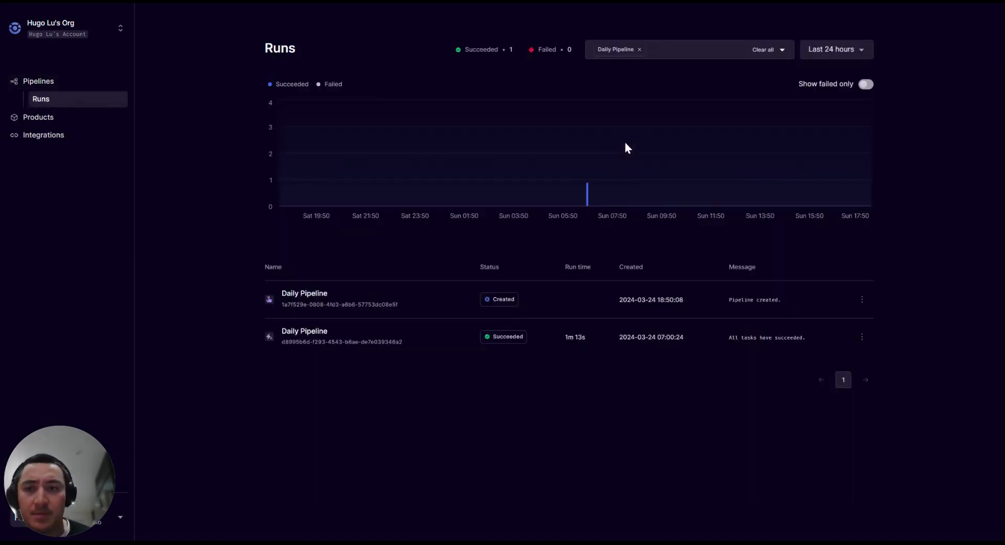
left_click(582, 294)
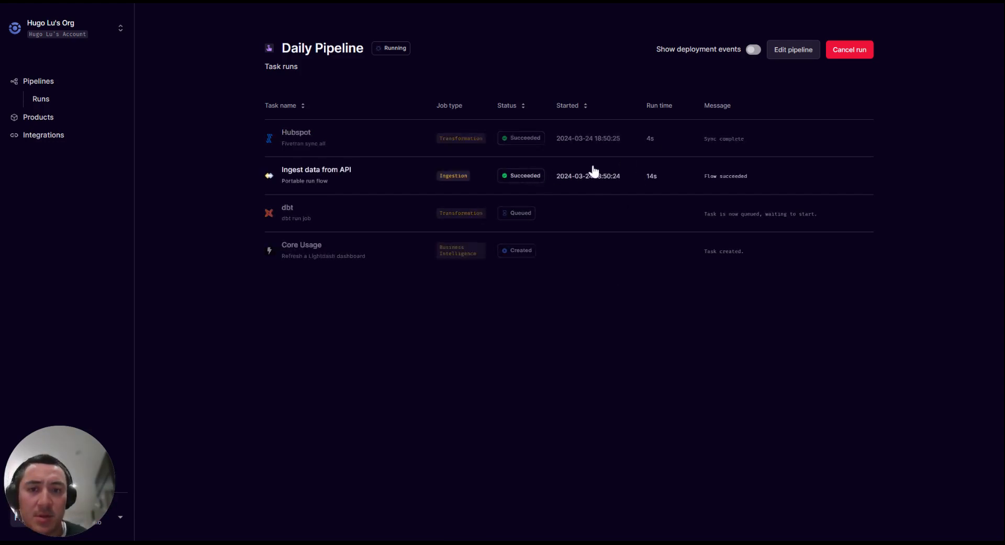
- Inspect the task parameters and run parameters of the "Ingest data from API" task run, and close its details
left_click(597, 173)
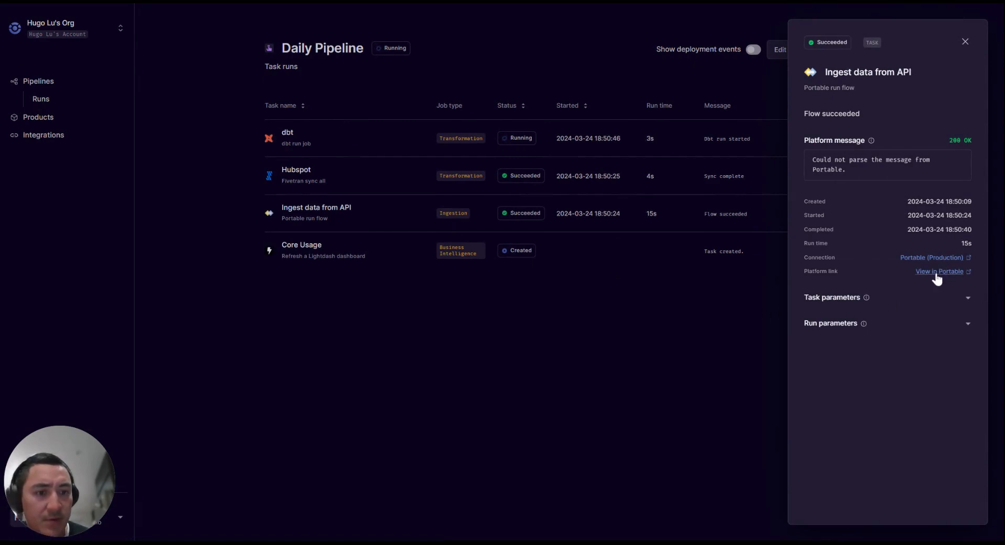
left_click(840, 299)
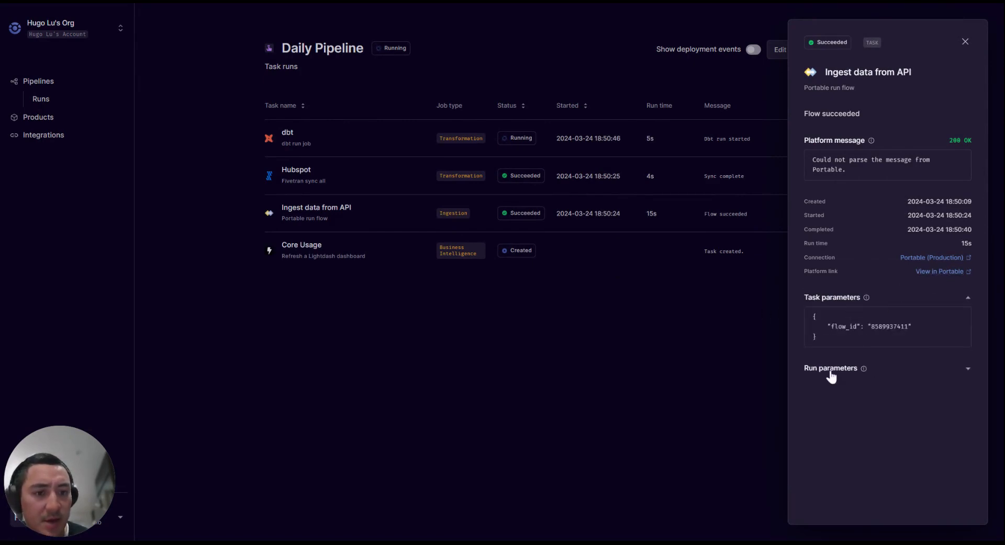
left_click(831, 370)
left_click_drag(853, 327, 922, 331)
left_click(884, 339)
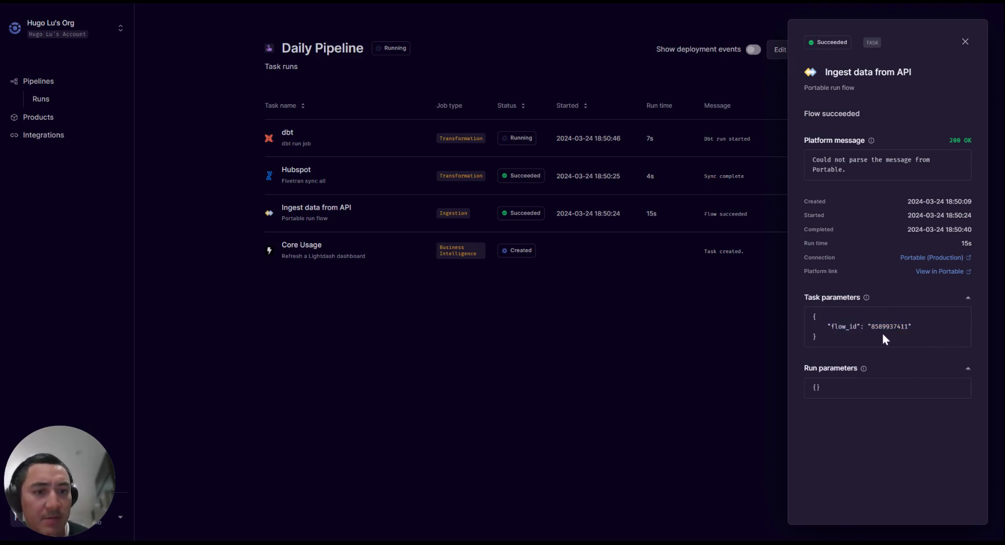
left_click_drag(812, 339, 811, 316)
mouse_move(864, 369)
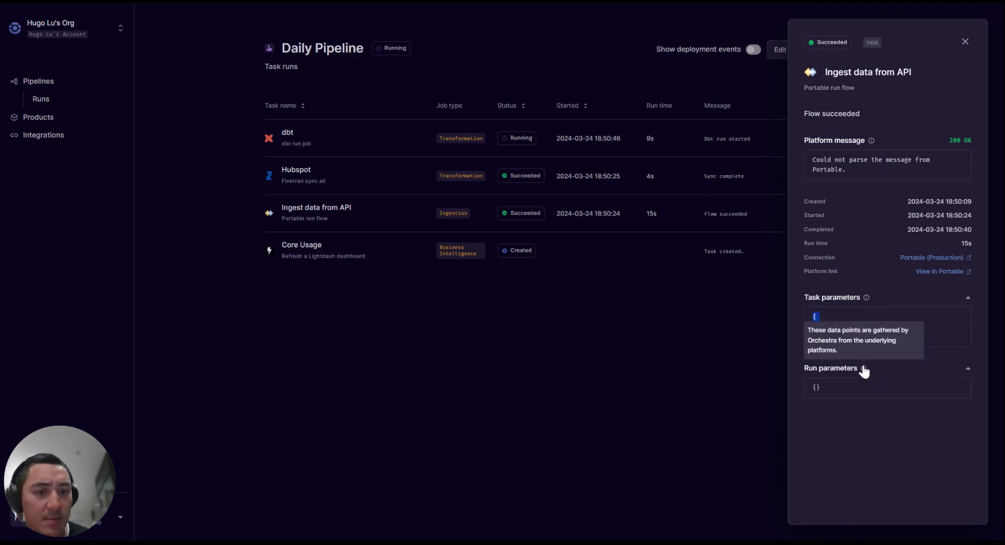
left_click(965, 42)
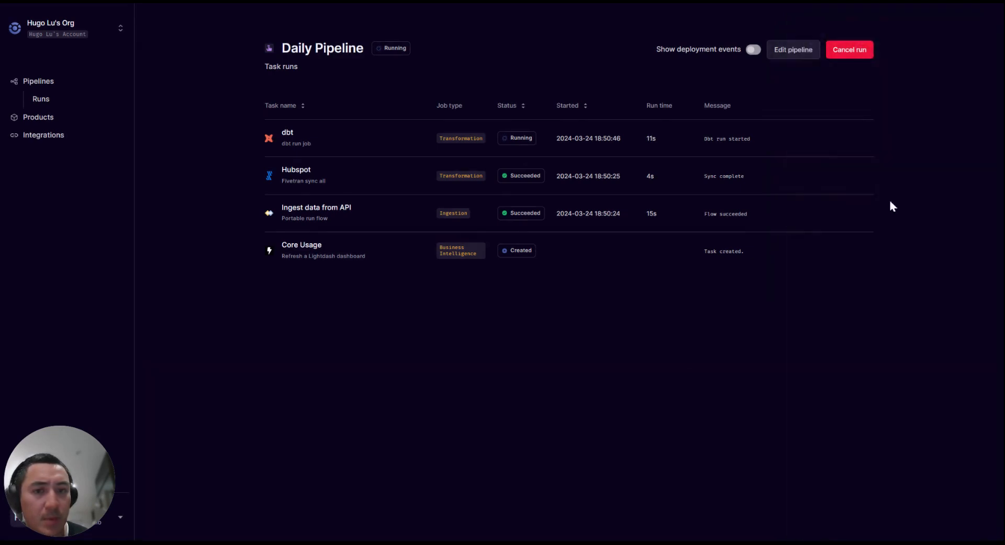
- Inspect the dbt task run's task and run parameters, close its details, and refresh the run page
left_click(589, 150)
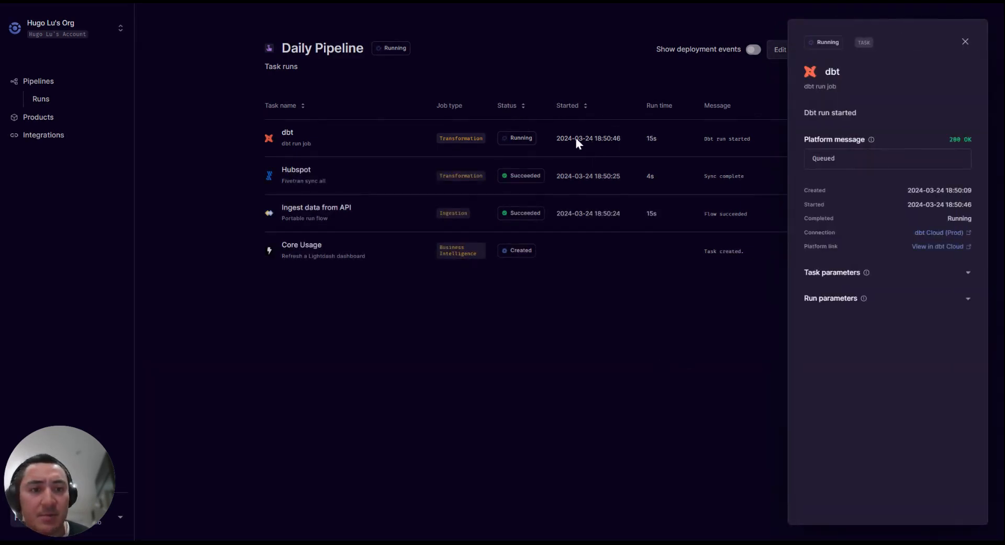
left_click(833, 275)
left_click(835, 343)
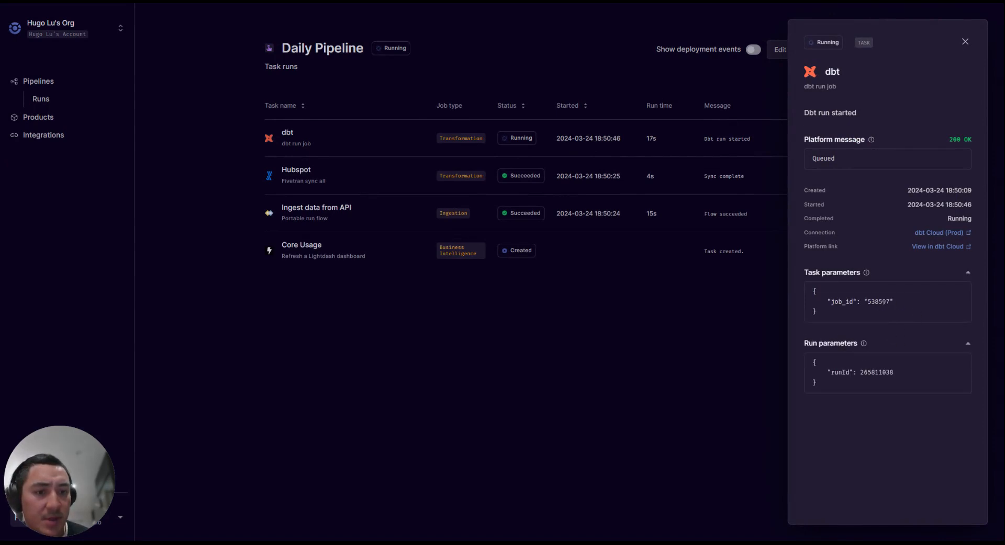
double_click(878, 301)
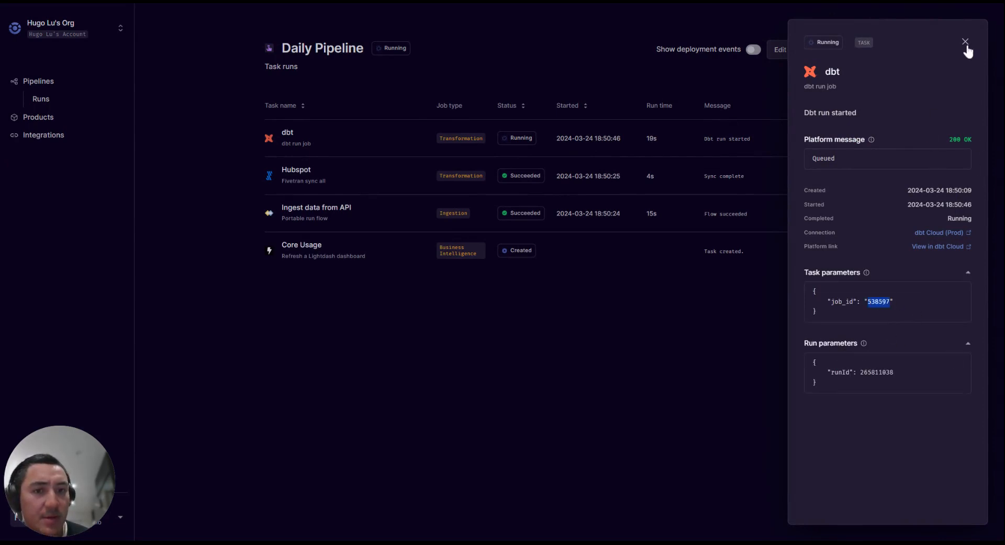
left_click_drag(815, 141, 975, 141)
left_click(964, 132)
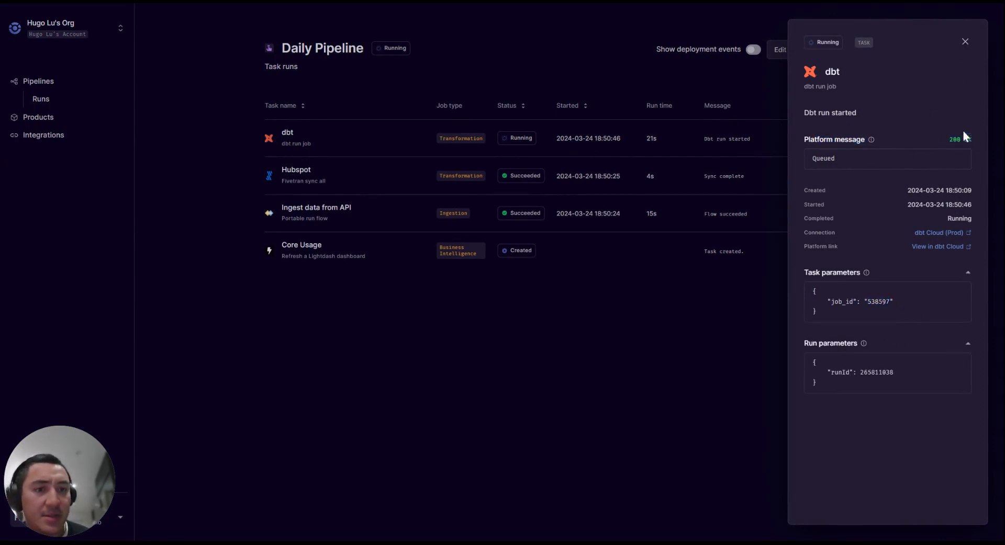
left_click(965, 42)
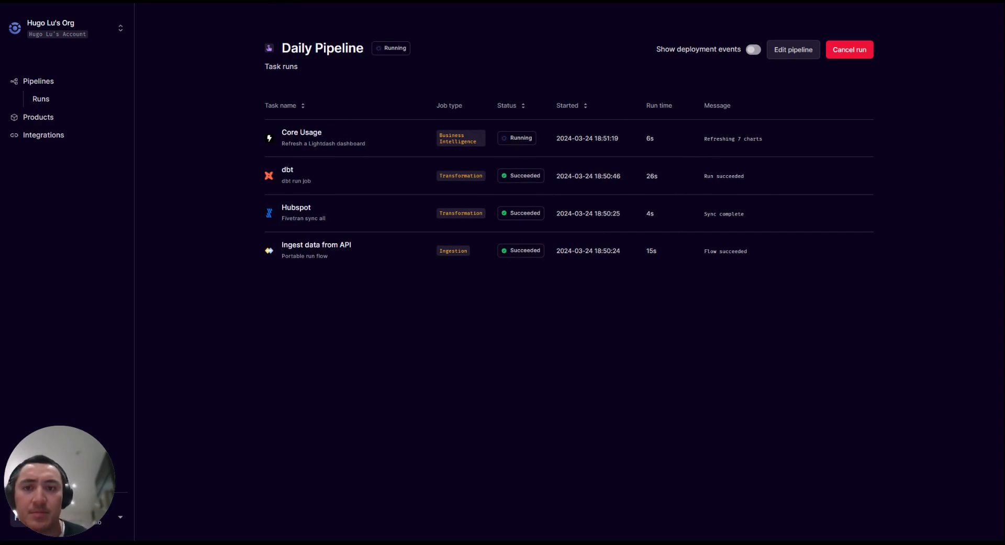
key("F5")
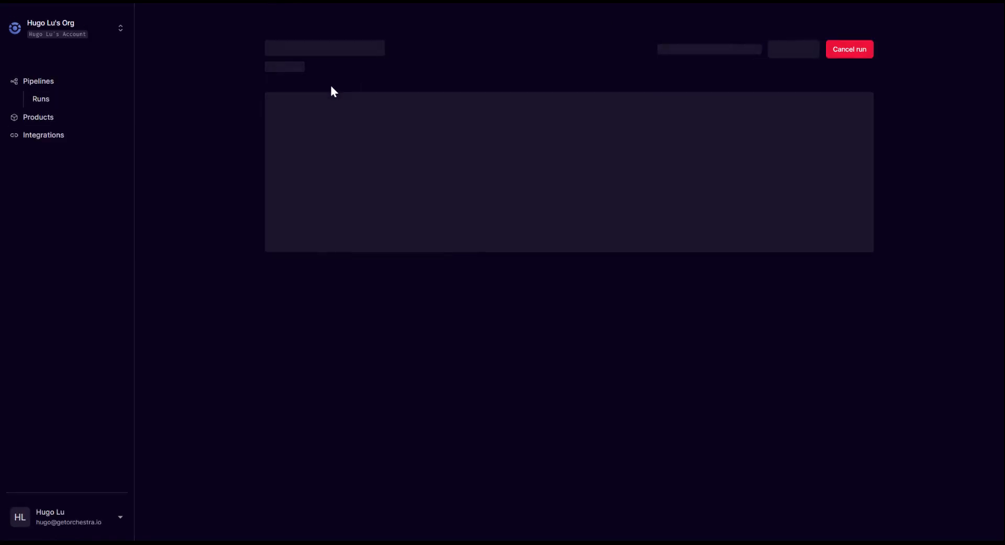